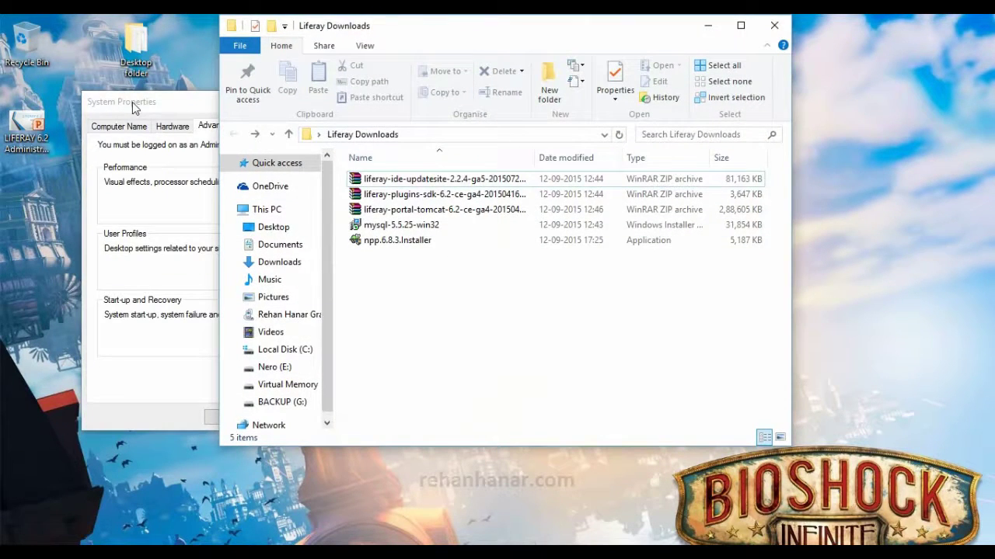
pyautogui.click(132, 107)
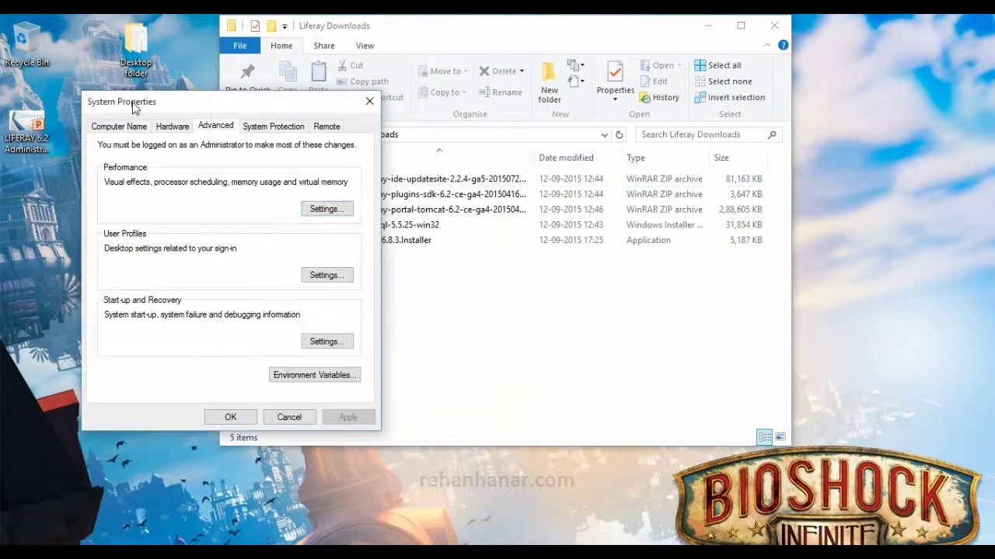
pyautogui.click(437, 269)
pyautogui.moveTo(538, 272); pyautogui.dragTo(345, 184)
pyautogui.click(479, 291)
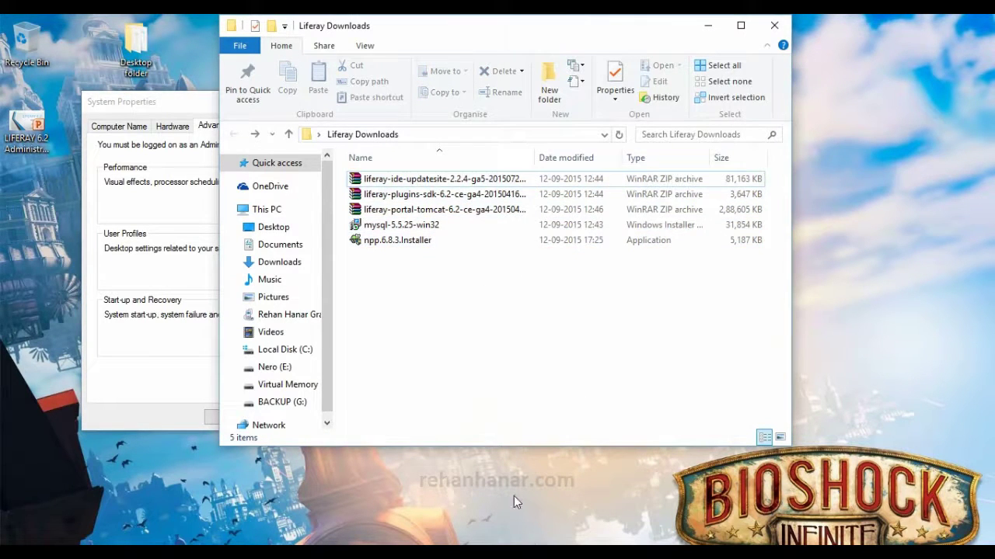
# Step: Check the JAVA_HOME and JRE_HOME entries among the system variables in Environment Variables
pyautogui.hotkey('alt', 'Tab')
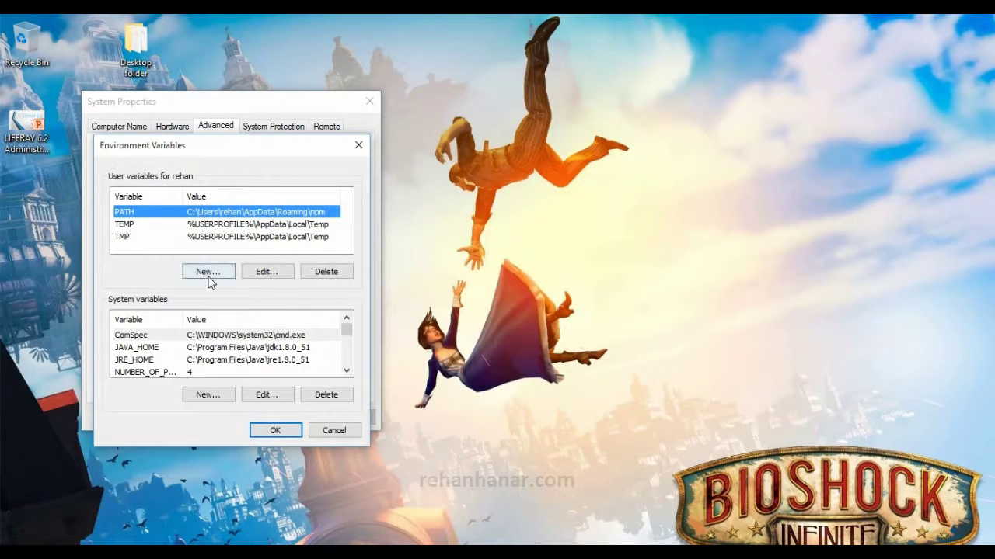
pyautogui.click(192, 349)
pyautogui.click(191, 362)
pyautogui.click(193, 349)
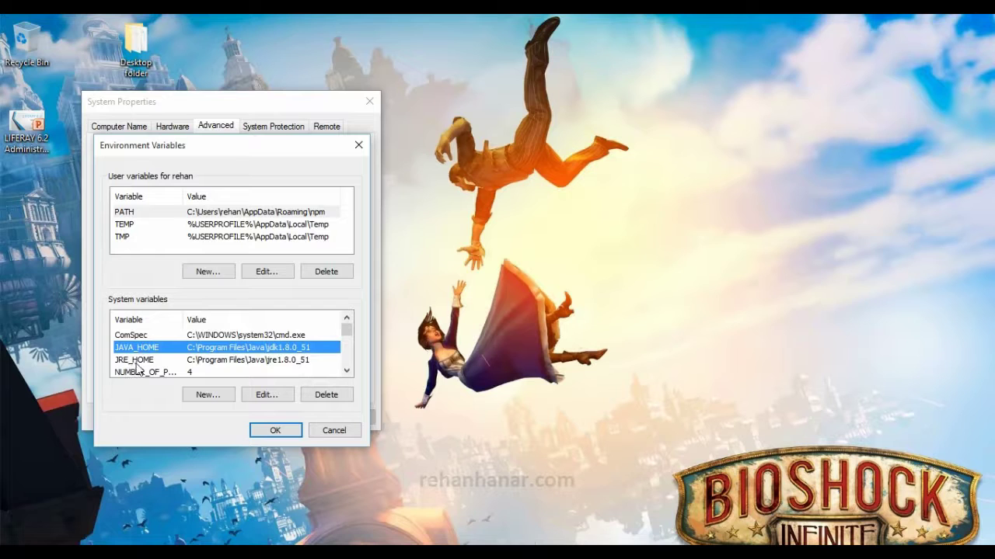
pyautogui.click(190, 363)
pyautogui.click(216, 350)
# Step: Browse to the C:\Program Files\Java folder in a new File Explorer window
pyautogui.press('super+e')
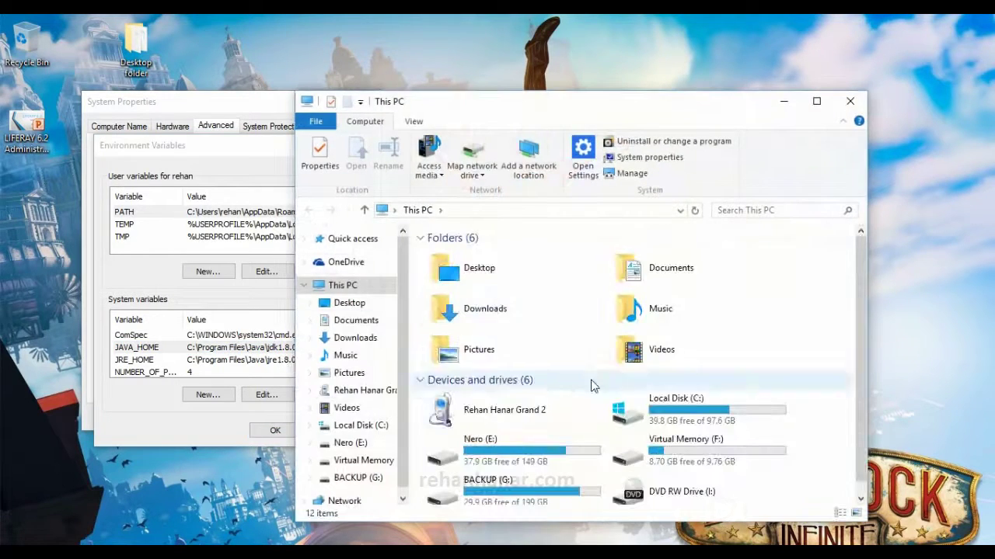
pyautogui.click(652, 425)
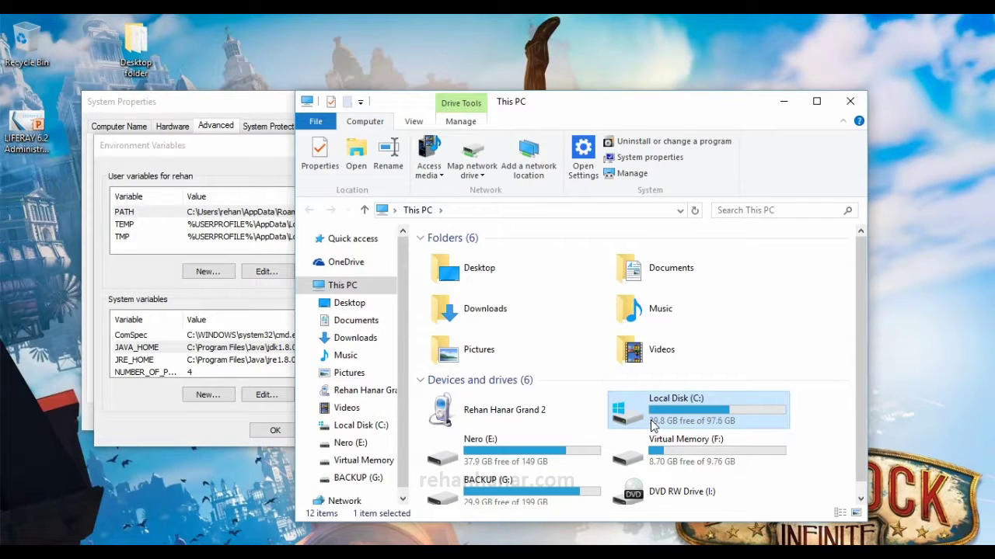
pyautogui.doubleClick(651, 420)
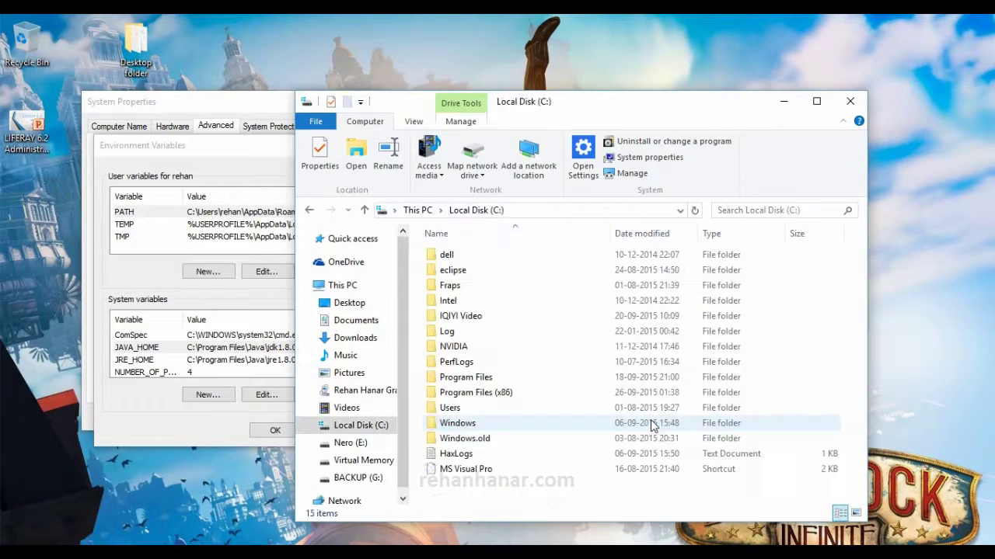
pyautogui.doubleClick(529, 381)
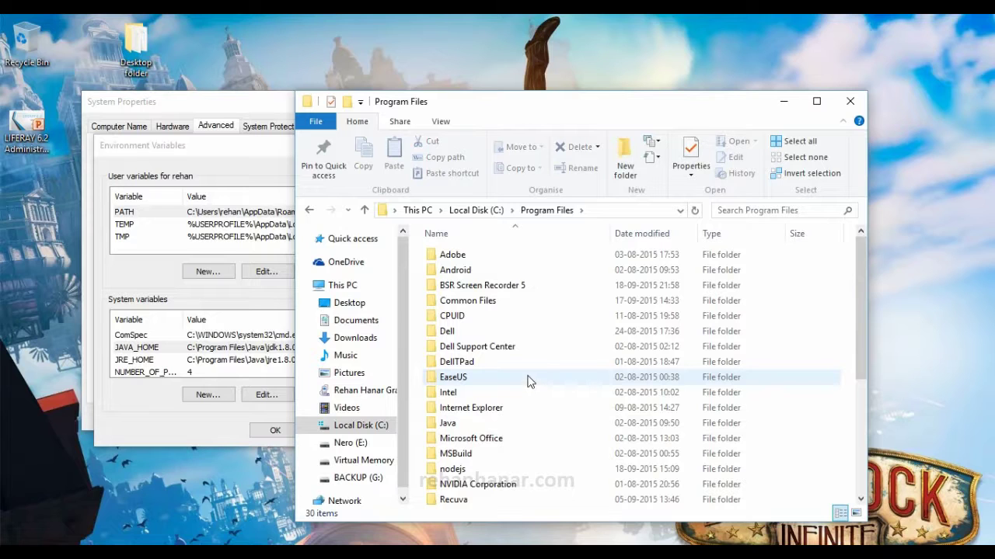
pyautogui.doubleClick(524, 421)
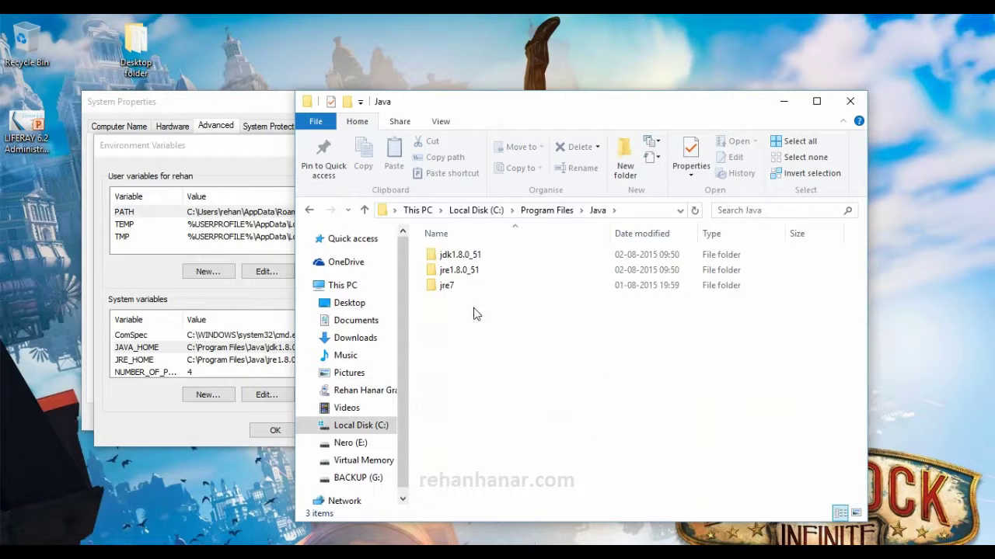
# Step: Open the jdk1.8.0_51 folder and compare its full path with the JAVA_HOME system variable
pyautogui.doubleClick(501, 256)
pyautogui.click(643, 210)
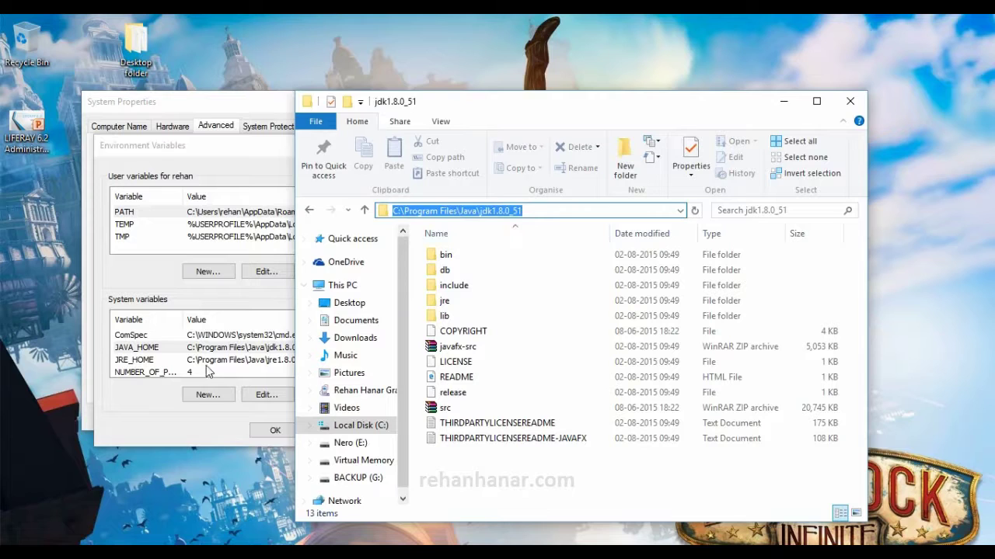
pyautogui.click(218, 349)
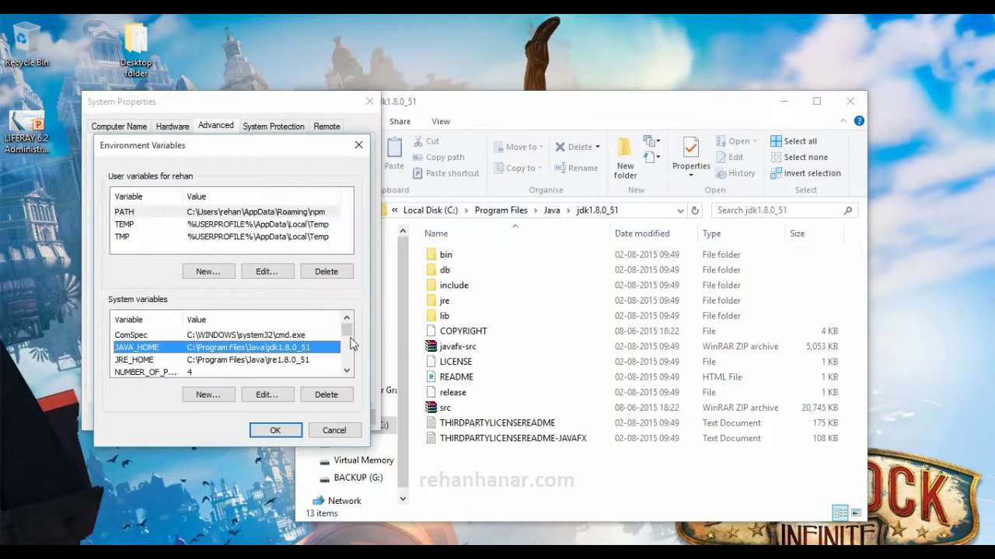
pyautogui.click(634, 216)
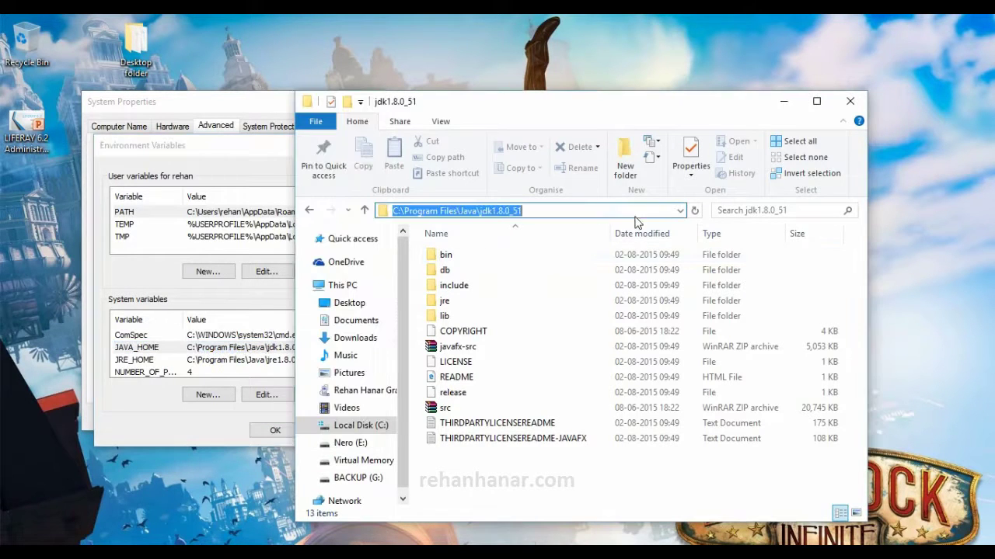
# Step: Compare the full path of the jre1.8.0_51 folder with the JRE_HOME system variable and return to the Java folder
pyautogui.click(233, 360)
pyautogui.click(557, 211)
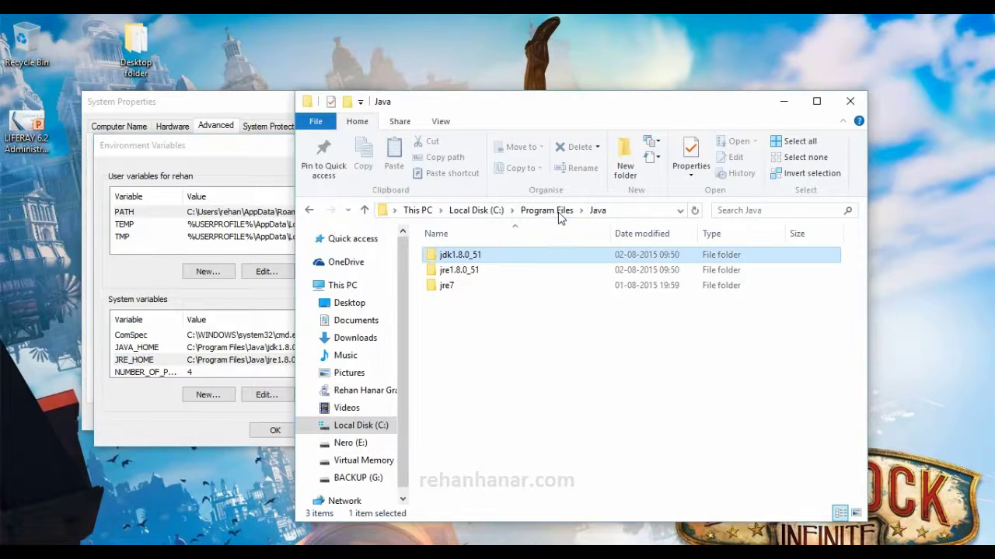
pyautogui.doubleClick(523, 269)
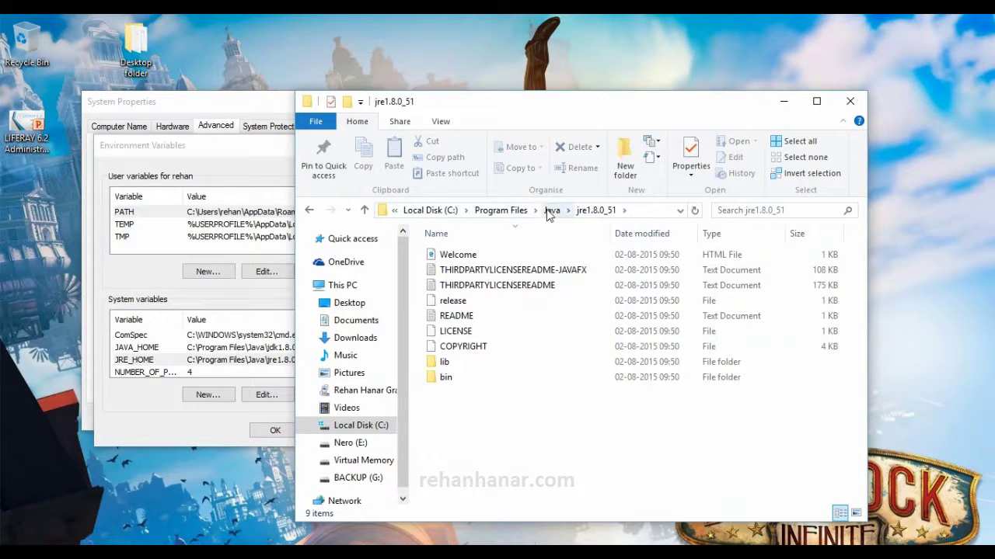
pyautogui.click(638, 210)
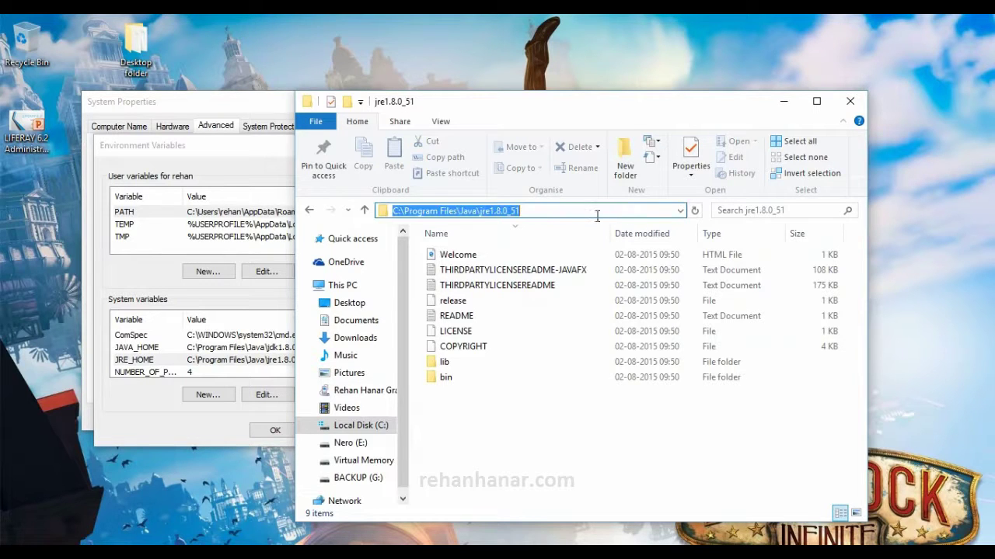
pyautogui.click(315, 211)
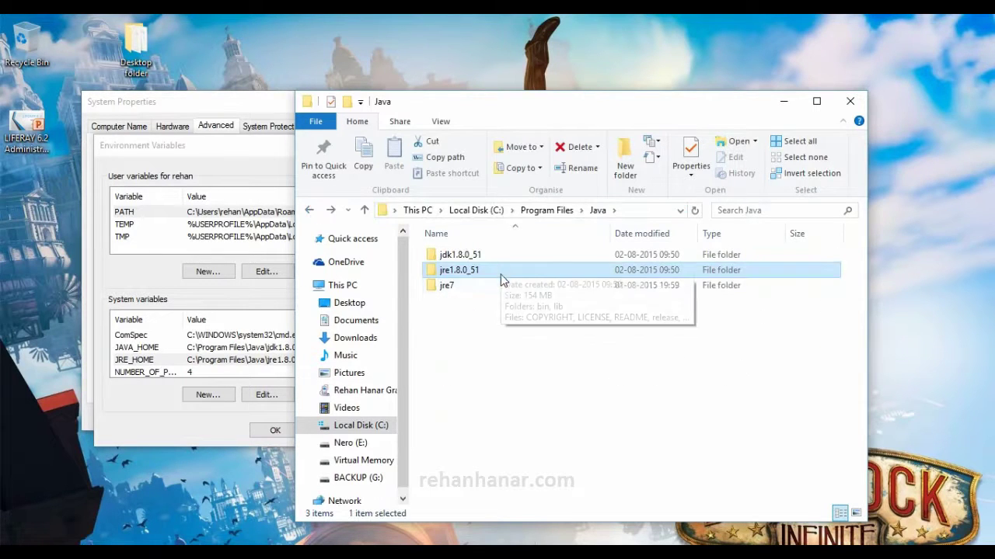
# Step: Open the system variable Path for editing with the cursor in its value
pyautogui.hotkey('alt', 'Tab')
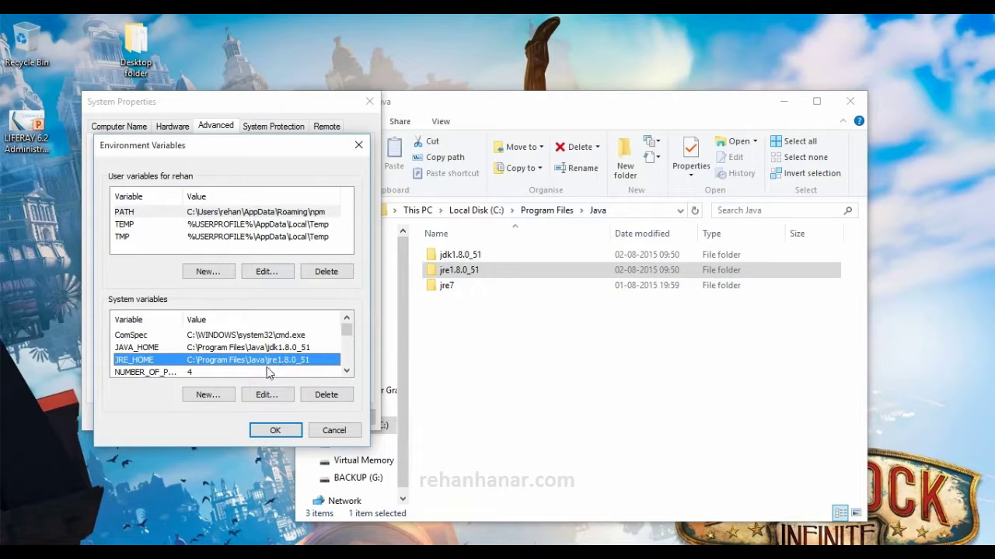
pyautogui.click(347, 371)
pyautogui.click(348, 371)
pyautogui.click(347, 371)
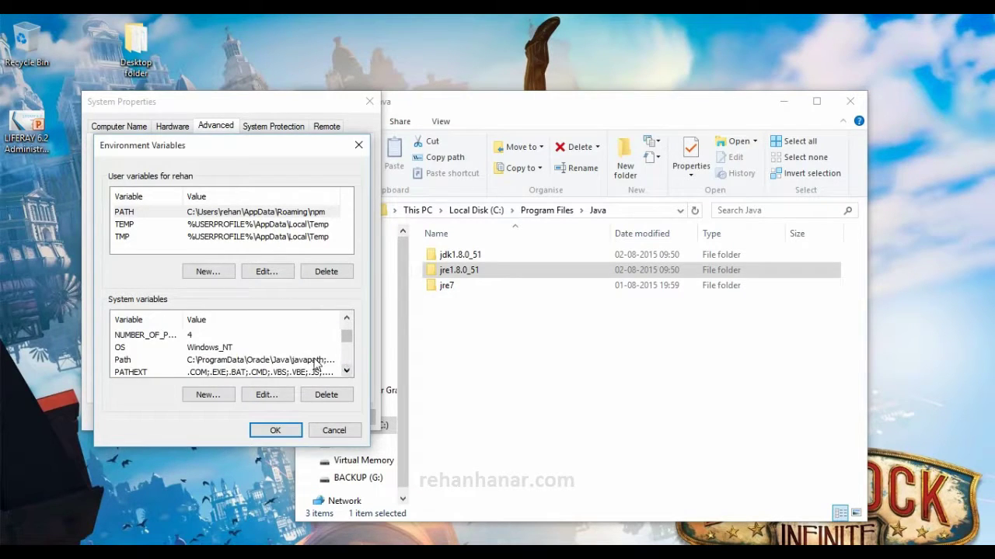
pyautogui.doubleClick(318, 360)
pyautogui.press('End')
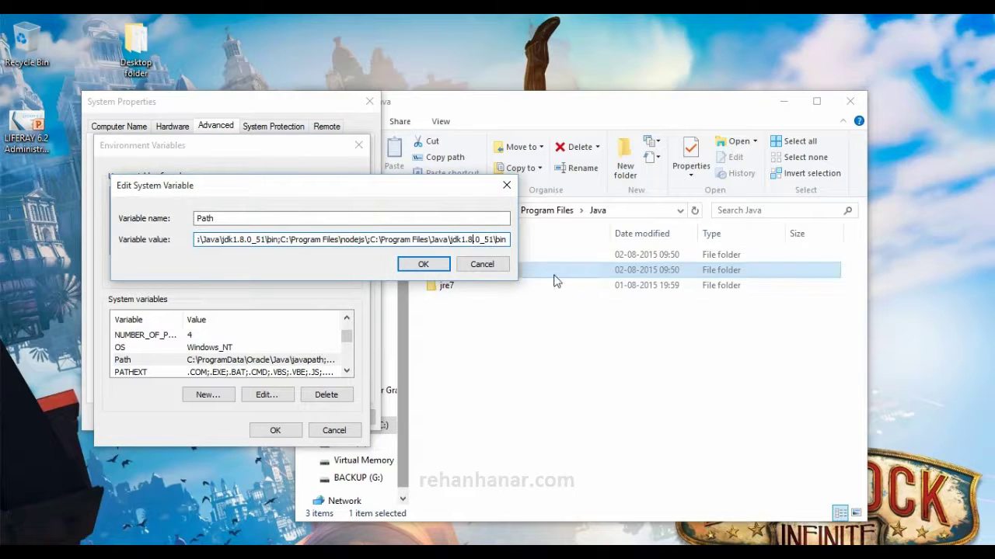
# Step: Copy the full path of the bin folder inside C:\Program Files\Java\jdk1.8.0_51
pyautogui.click(573, 322)
pyautogui.click(536, 211)
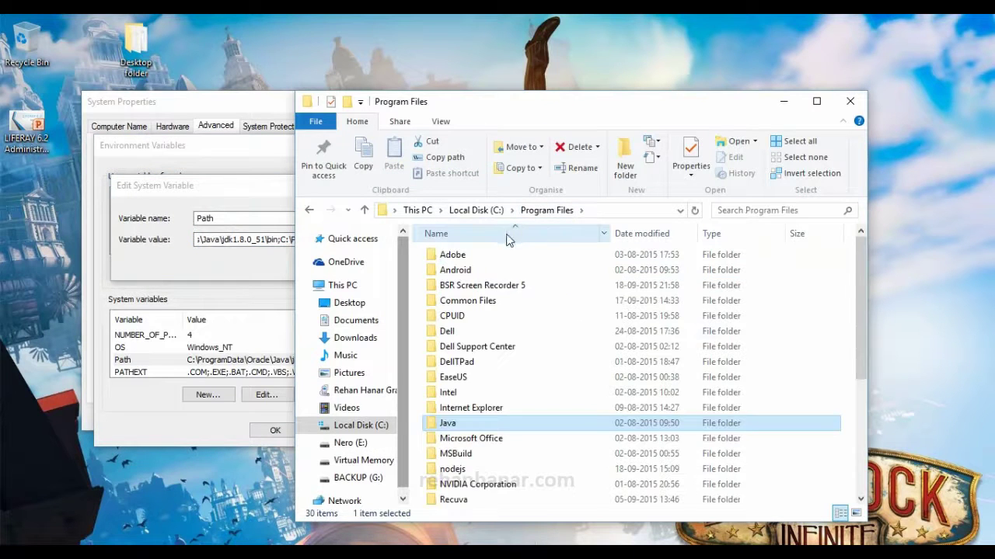
pyautogui.doubleClick(447, 420)
pyautogui.doubleClick(470, 255)
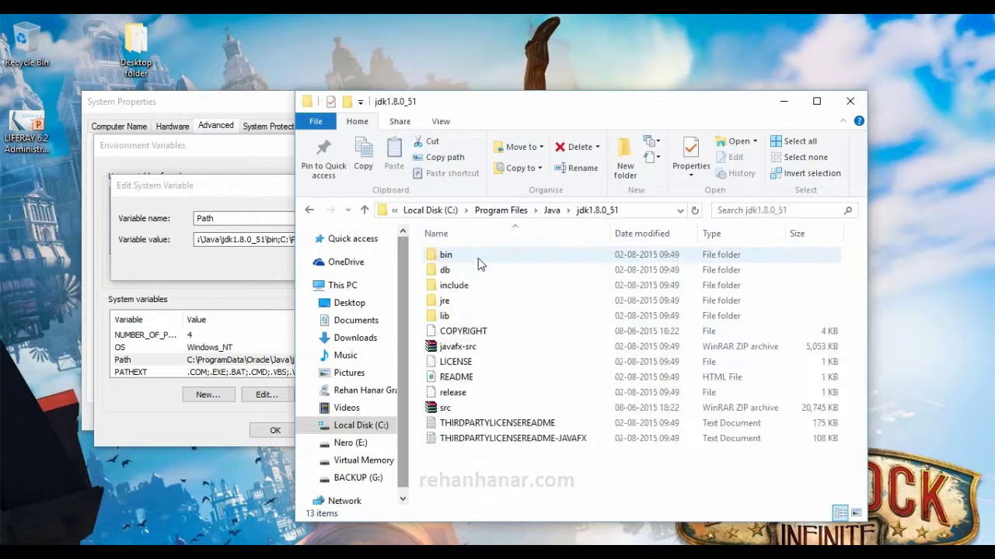
pyautogui.click(467, 255)
pyautogui.doubleClick(468, 255)
pyautogui.click(613, 210)
pyautogui.hotkey('ctrl', 'c')
# Step: Append a semicolon and the copied C:\Program Files\Java\jdk1.8.0_51\bin path to the end of the Path value
pyautogui.hotkey('alt', 'Tab')
pyautogui.hotkey('ctrl', 'v')
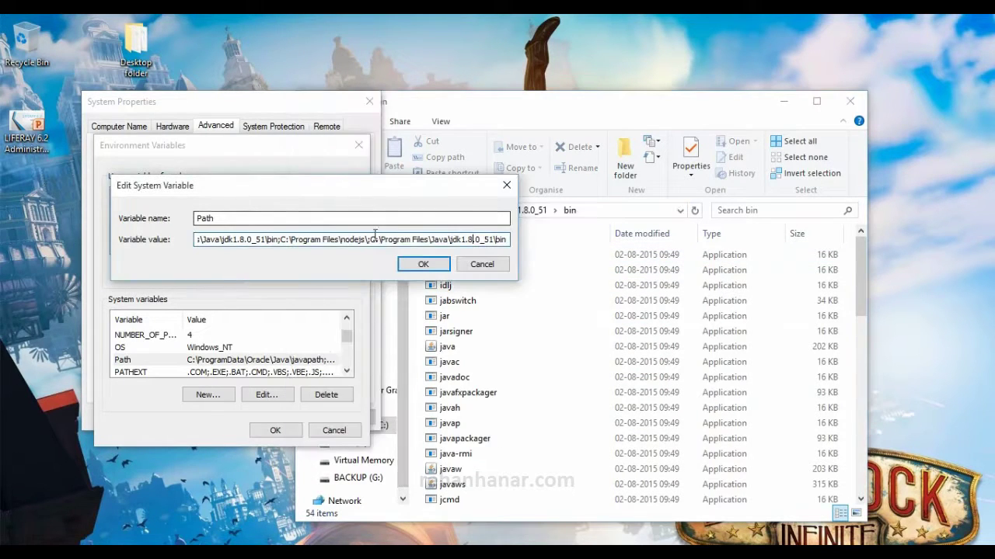
pyautogui.write(';')
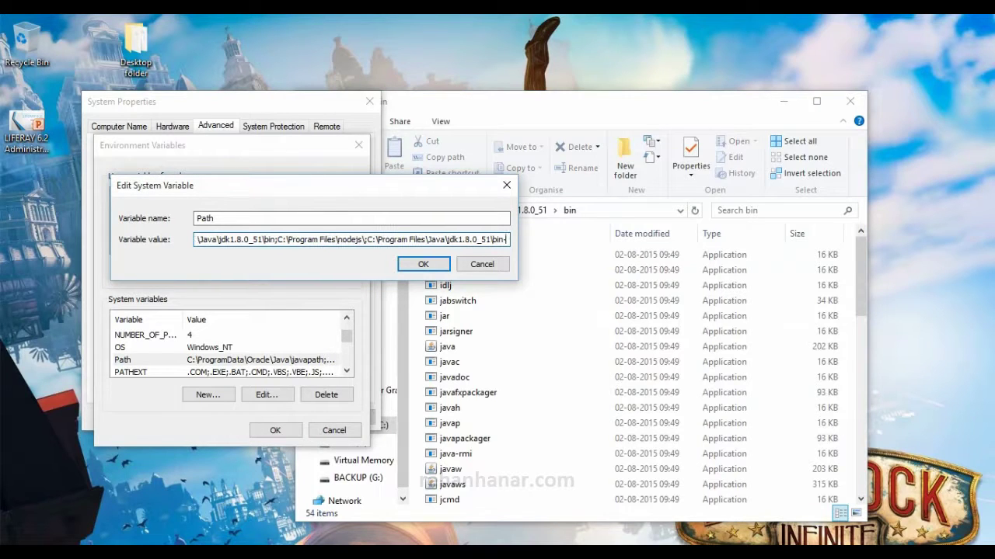
pyautogui.press('BackSpace')
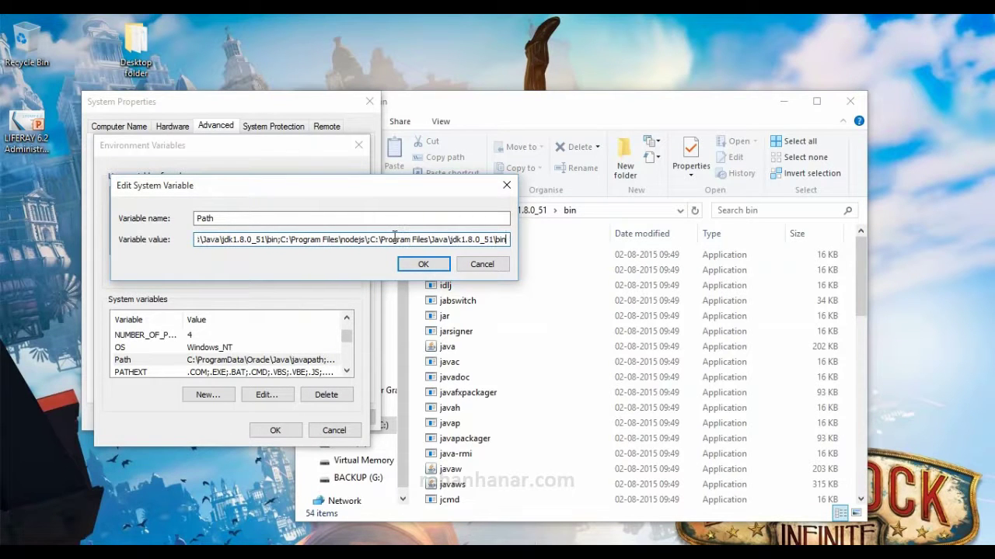
pyautogui.write(';')
pyautogui.hotkey('ctrl', 'v')
# Step: Remove the duplicate C:\Program Files\Java\jdk1.8.0_51\bin entry just added to the Path value
pyautogui.hotkey('ctrl', 'shift', 'Left')
pyautogui.hotkey('ctrl', 'shift', 'Left')
pyautogui.hotkey('ctrl', 'shift', 'Left')
pyautogui.hotkey('ctrl', 'shift', 'Left')
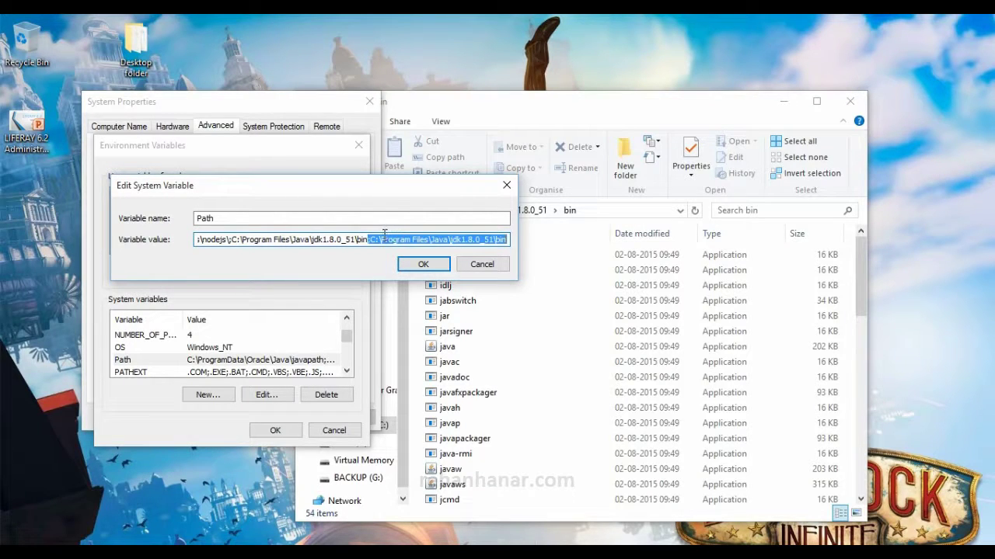
pyautogui.press('BackSpace')
pyautogui.press('BackSpace')
# Step: Compare the last entry of the Path value with the full path of the JDK bin folder
pyautogui.moveTo(371, 235); pyautogui.dragTo(537, 233)
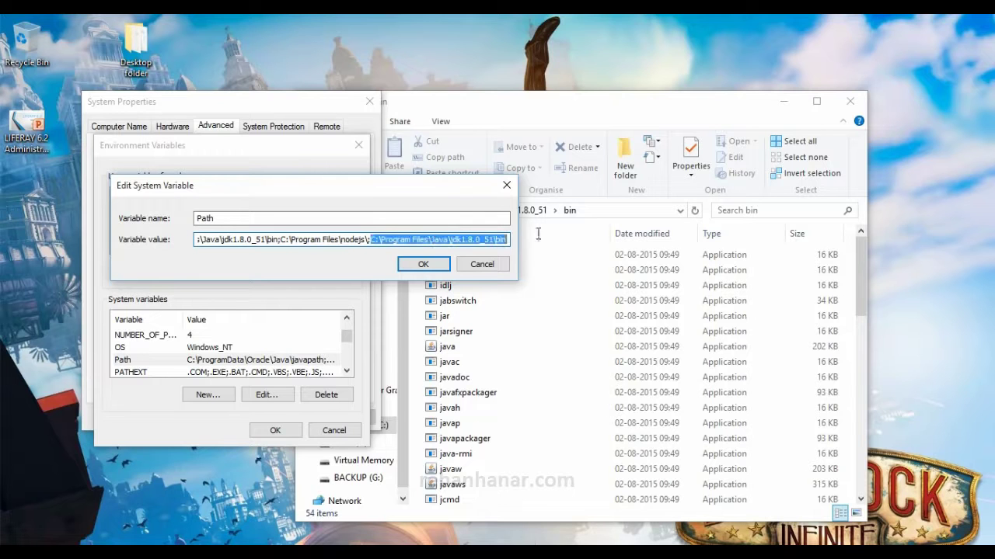
pyautogui.moveTo(425, 186); pyautogui.dragTo(567, 235)
pyautogui.click(566, 233)
pyautogui.click(614, 209)
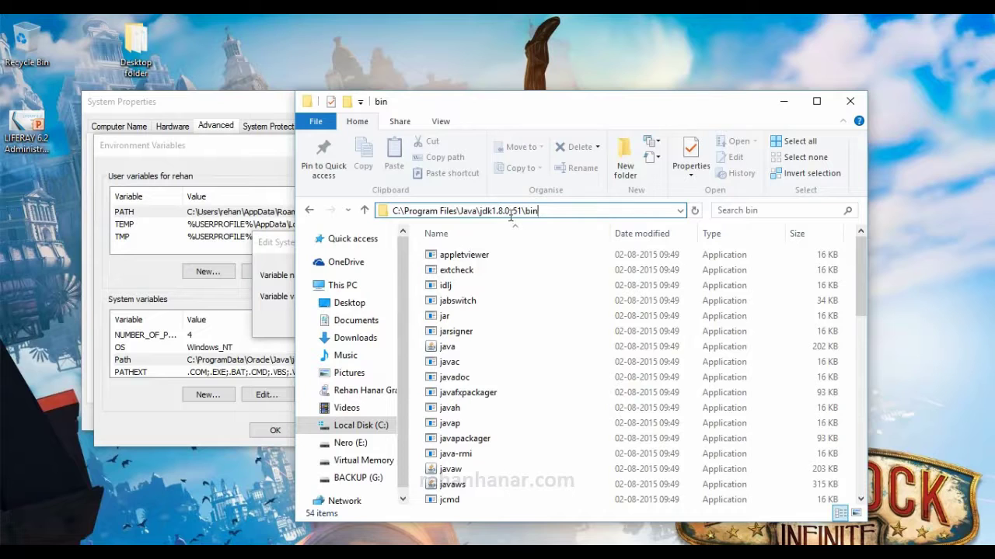
pyautogui.hotkey('alt', 'Tab')
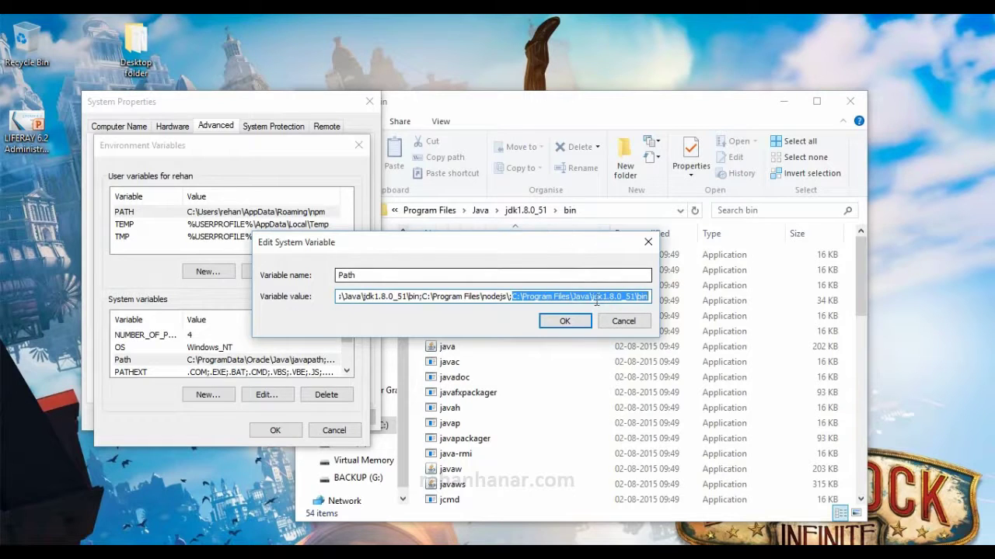
# Step: Confirm the Path variable and the environment variables, and close System Properties
pyautogui.click(565, 321)
pyautogui.click(273, 430)
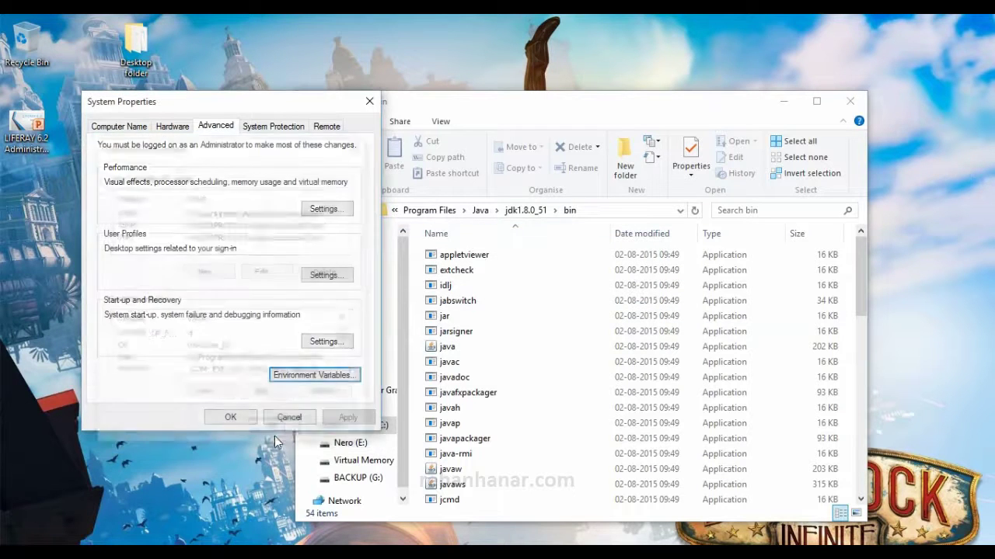
pyautogui.click(259, 414)
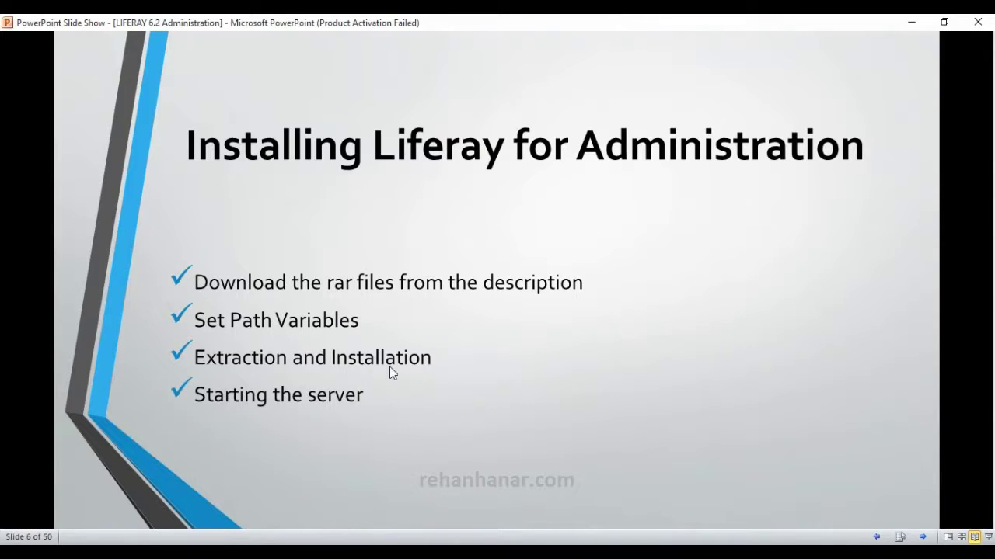
# Step: Open the extraction path options for the liferay-portal-tomcat-6.2-ce-ga4 ZIP archive in the Liferay Downloads folder
pyautogui.hotkey('alt', 'Tab')
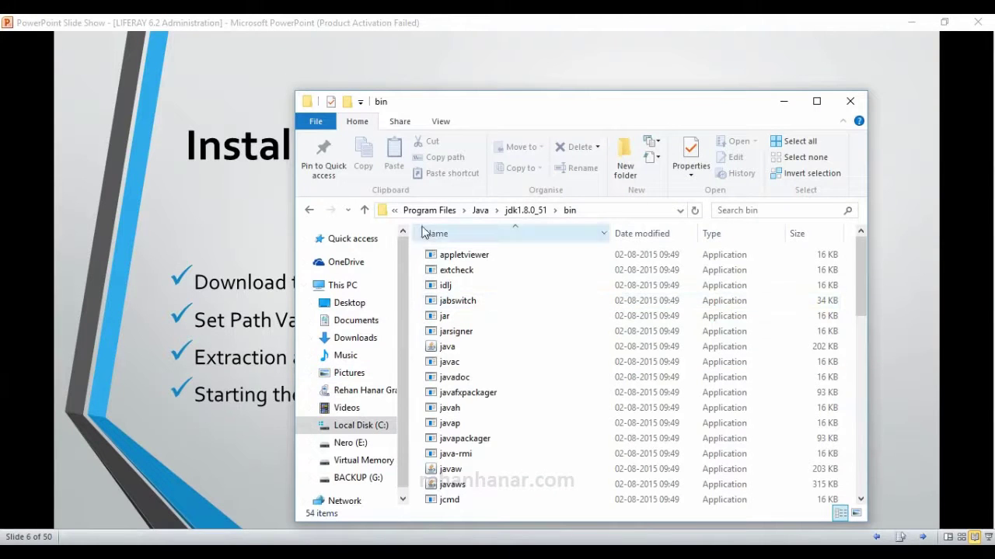
pyautogui.click(354, 339)
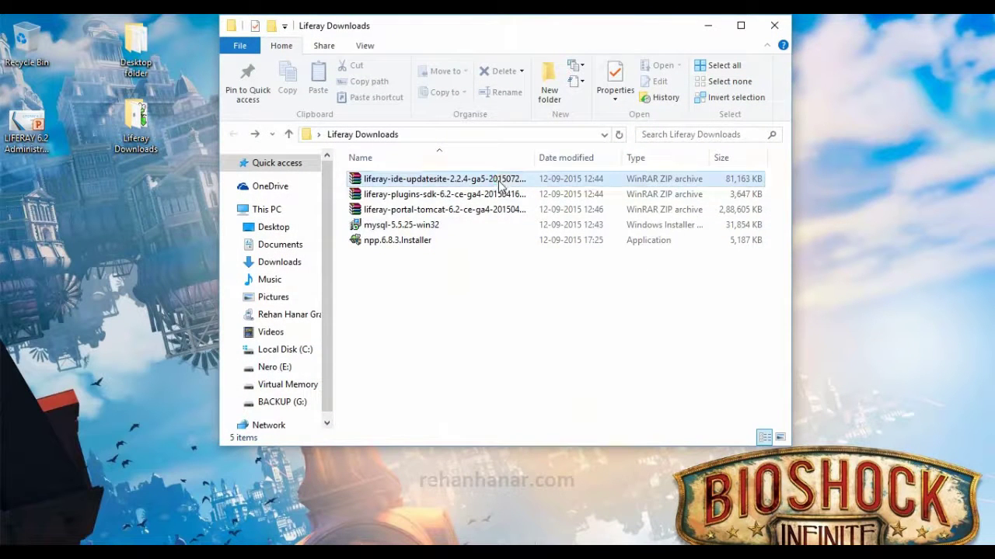
pyautogui.click(501, 180)
pyautogui.click(485, 211)
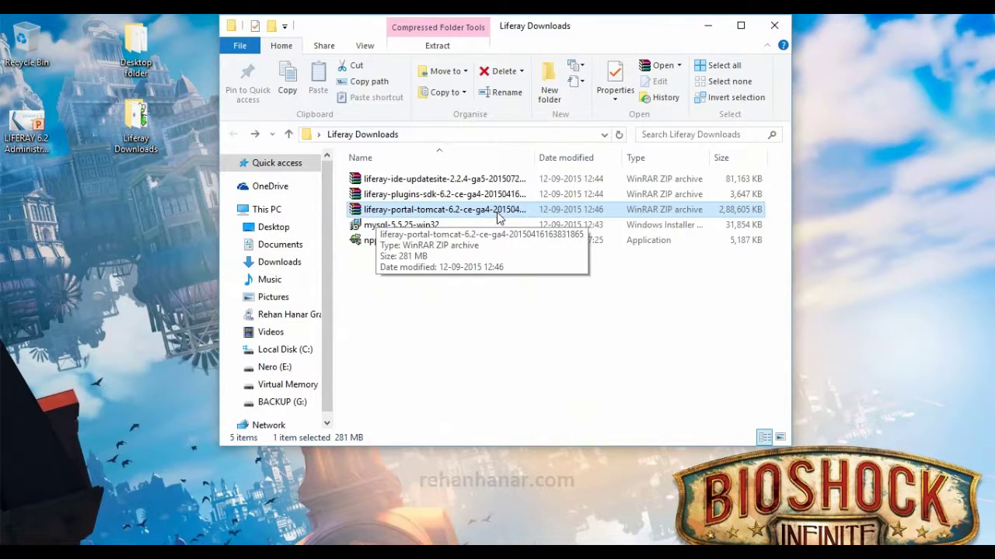
pyautogui.rightClick(497, 216)
pyautogui.click(517, 238)
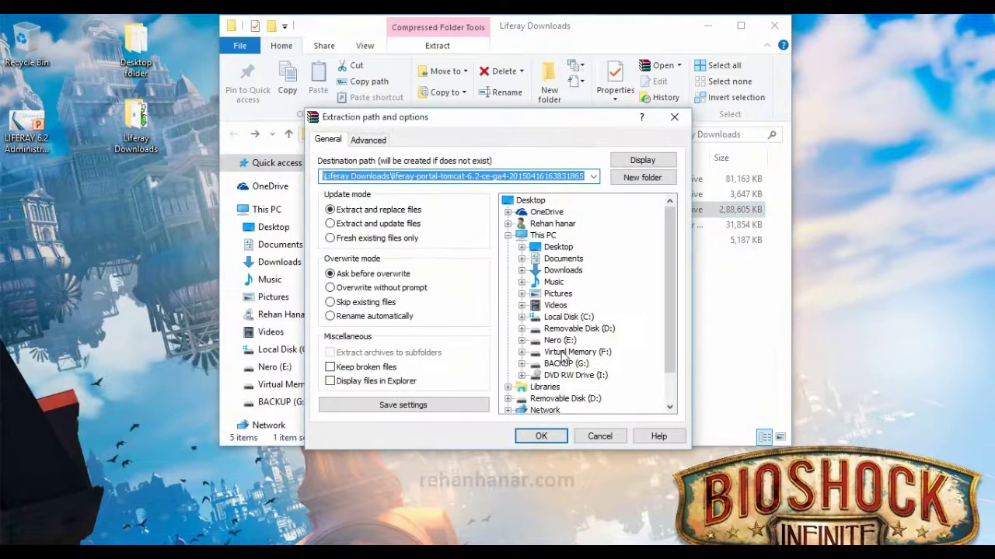
# Step: Shorten the destination folder name to liferay-portal-tomcat-6.2-ce-ga4, extract the archive there and dismiss the diagnostic messages
pyautogui.click(492, 177)
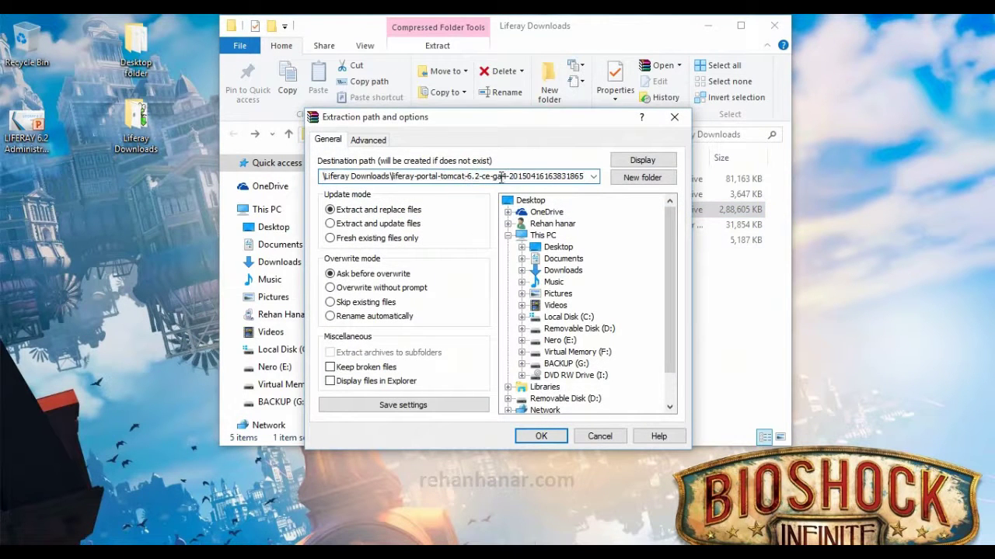
pyautogui.moveTo(510, 177); pyautogui.dragTo(605, 181)
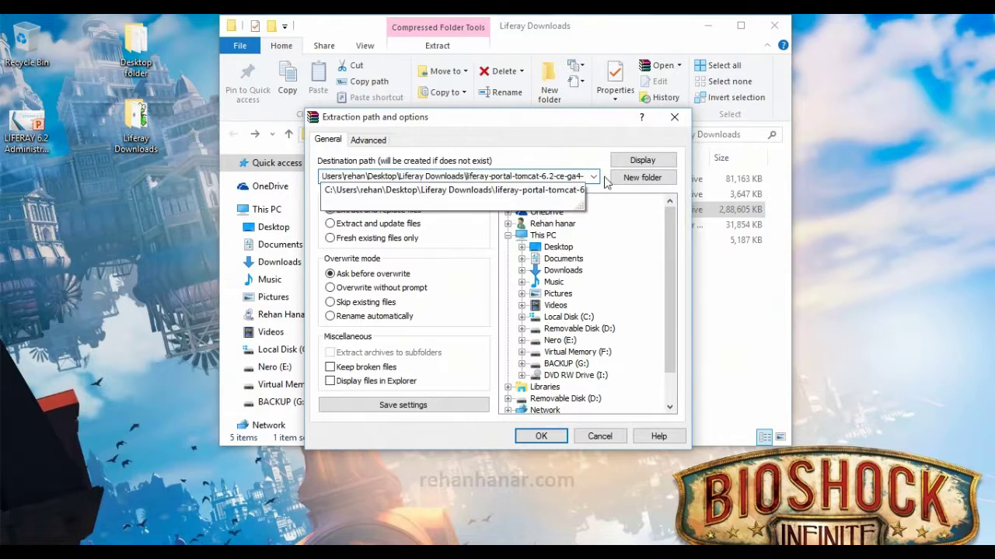
pyautogui.press('BackSpace')
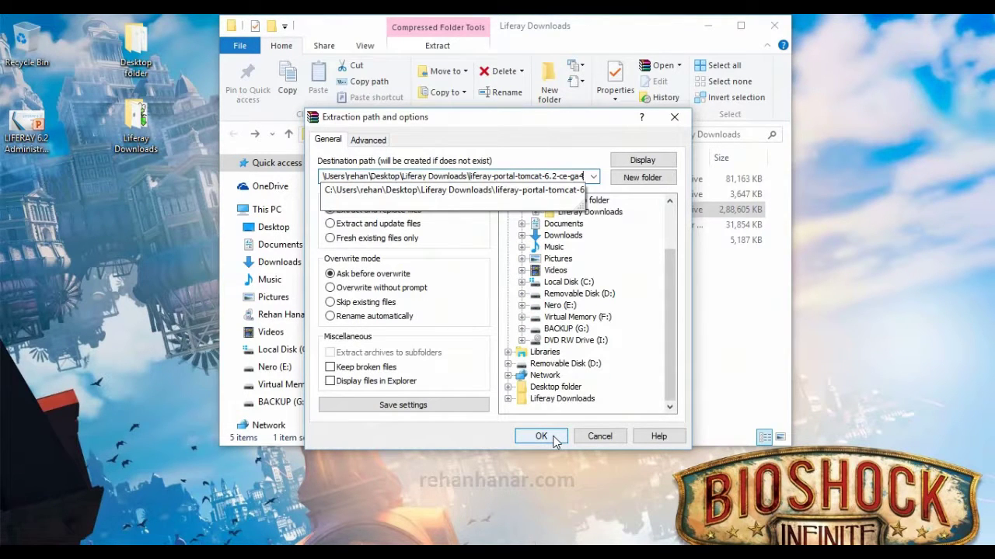
pyautogui.moveTo(584, 176); pyautogui.dragTo(471, 168)
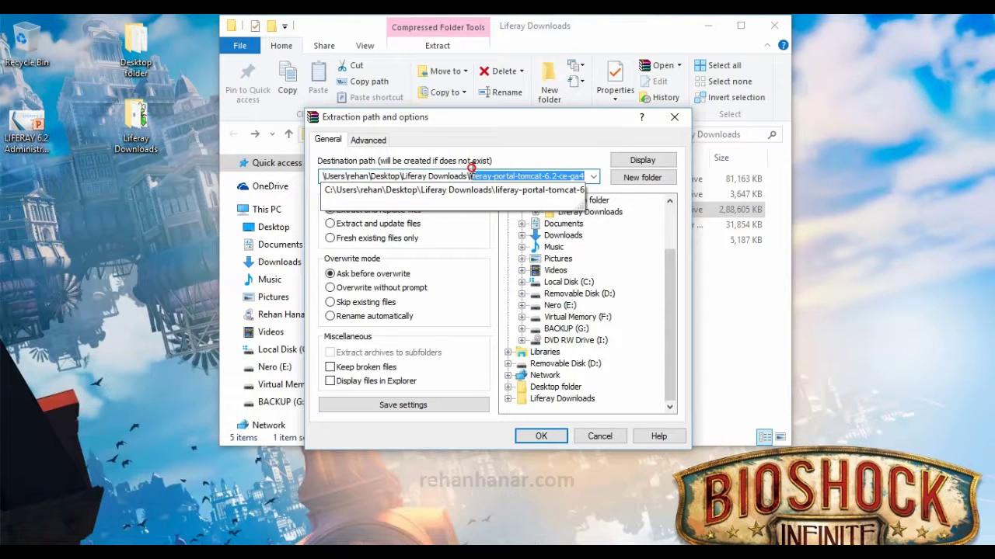
pyautogui.click(541, 437)
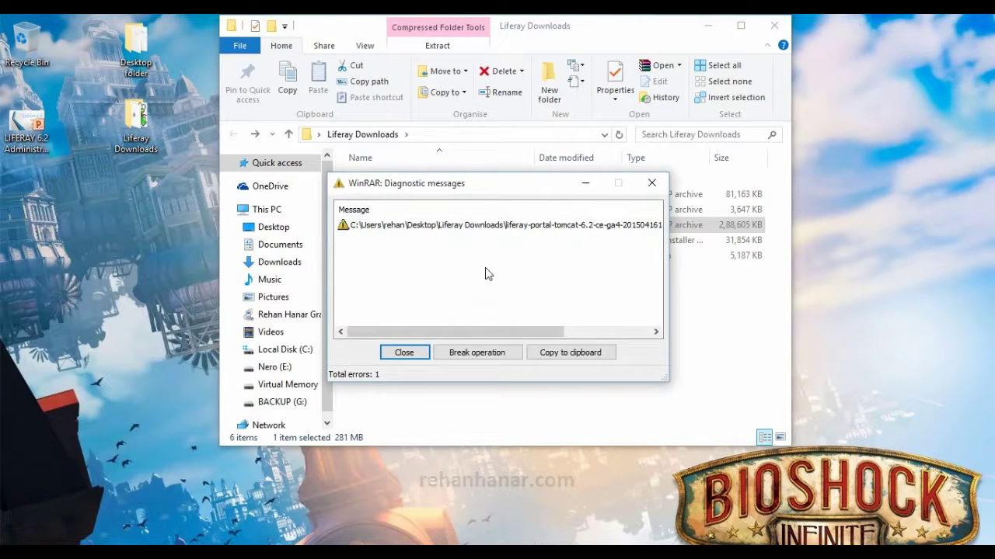
pyautogui.click(396, 353)
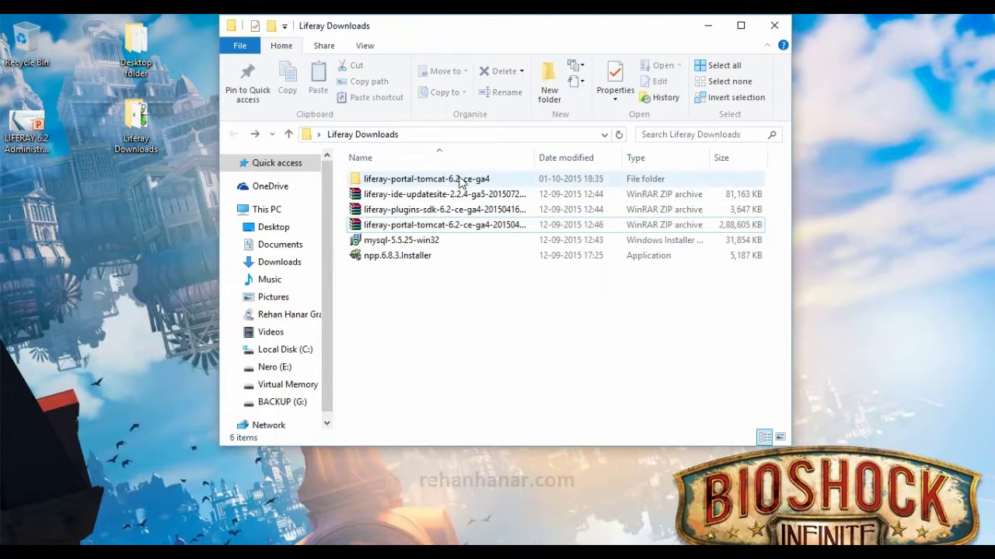
# Step: Open the bin folder of tomcat-7.0.42 inside the extracted liferay-portal-6.2-ce-ga4 folder
pyautogui.doubleClick(435, 180)
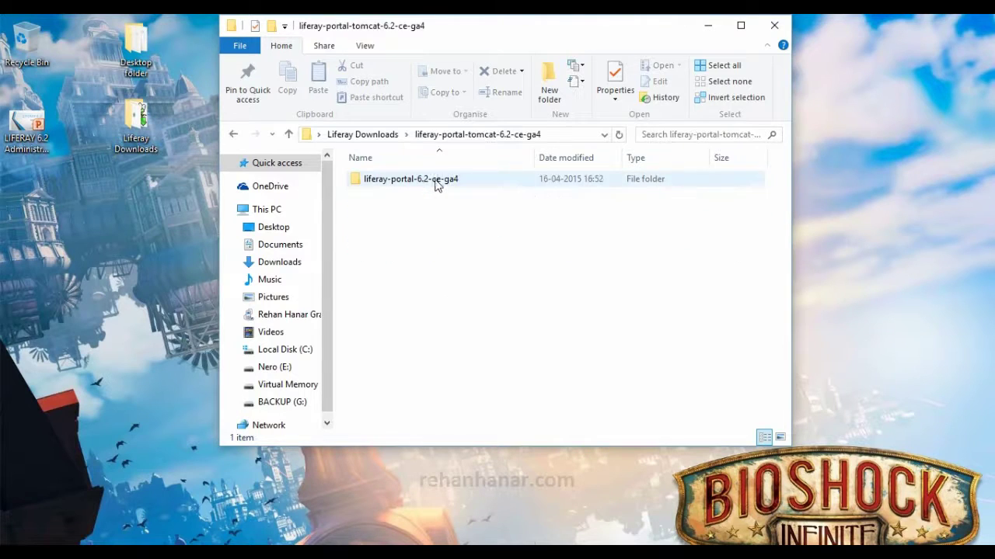
pyautogui.doubleClick(440, 183)
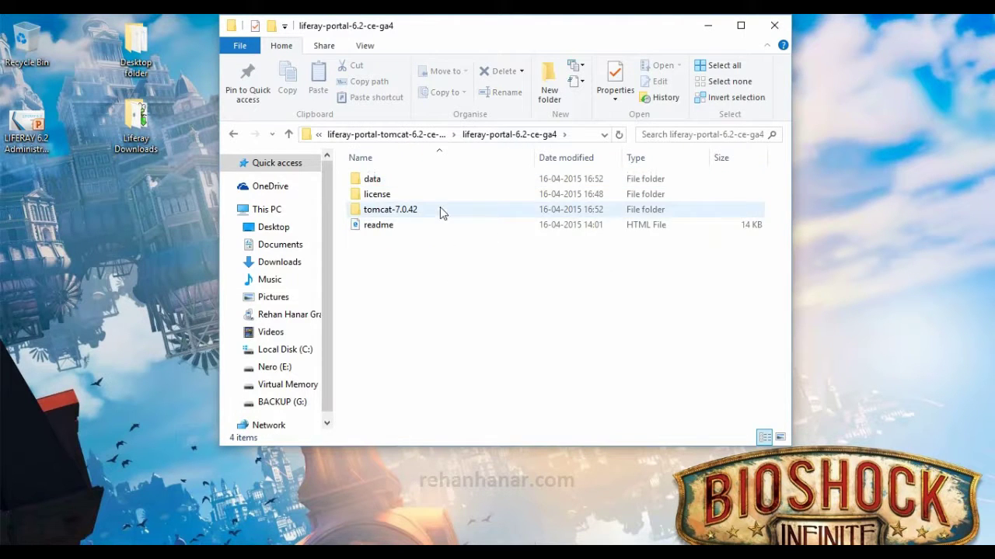
pyautogui.doubleClick(440, 208)
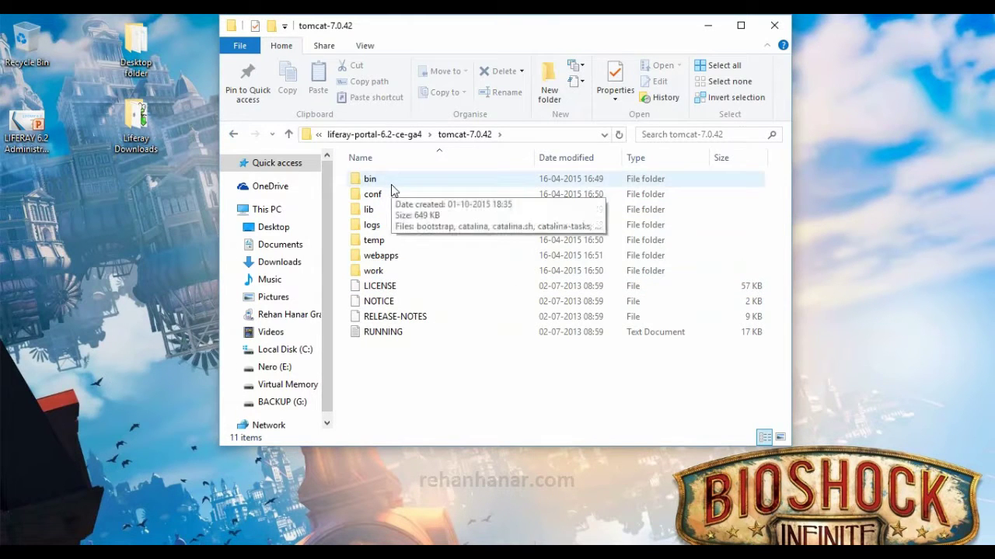
pyautogui.click(408, 139)
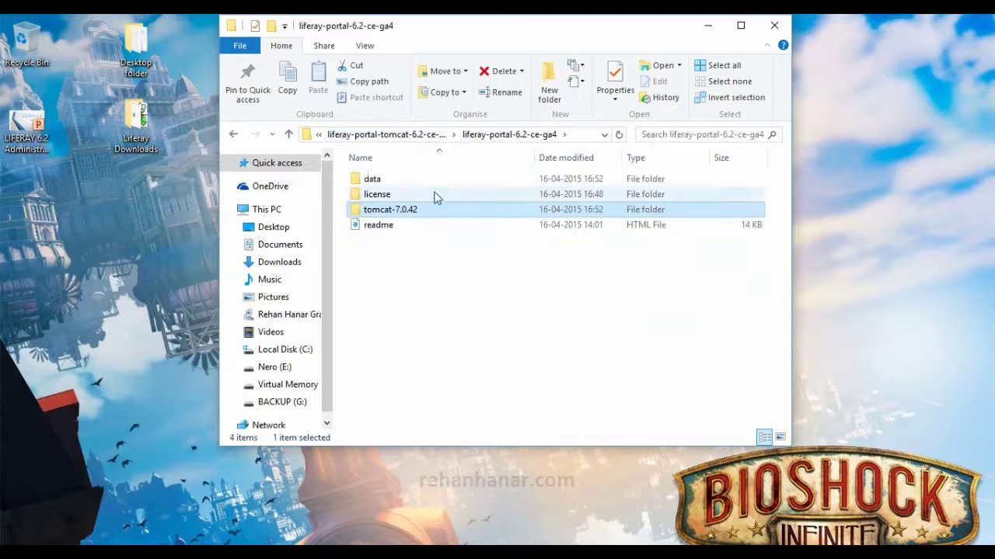
pyautogui.doubleClick(426, 208)
pyautogui.click(401, 185)
pyautogui.doubleClick(401, 189)
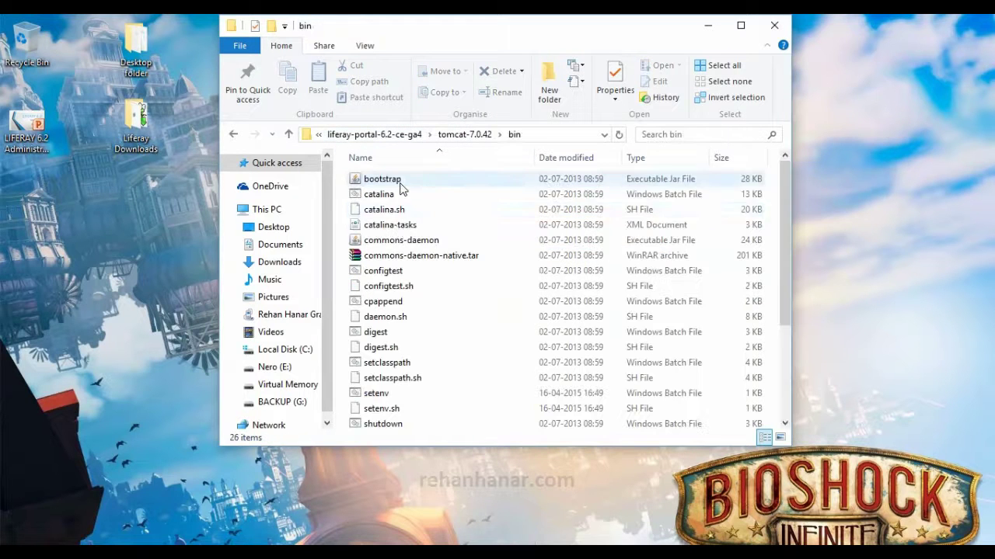
# Step: Run the startup Windows batch file in the bin folder to start the Tomcat server, and reposition its console window
pyautogui.click(407, 362)
pyautogui.press('Down')
pyautogui.click(412, 404)
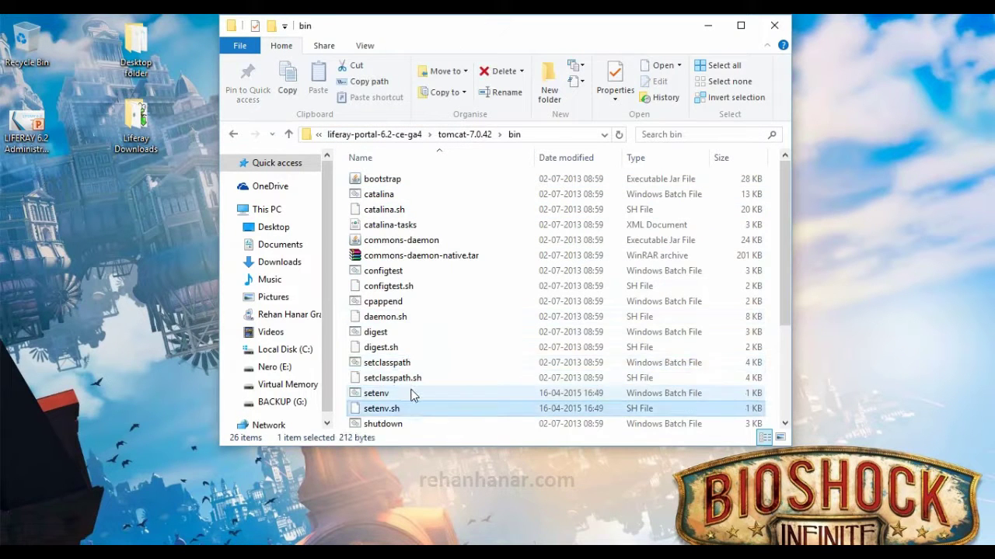
pyautogui.scroll(-3, 413, 392)
pyautogui.click(409, 331)
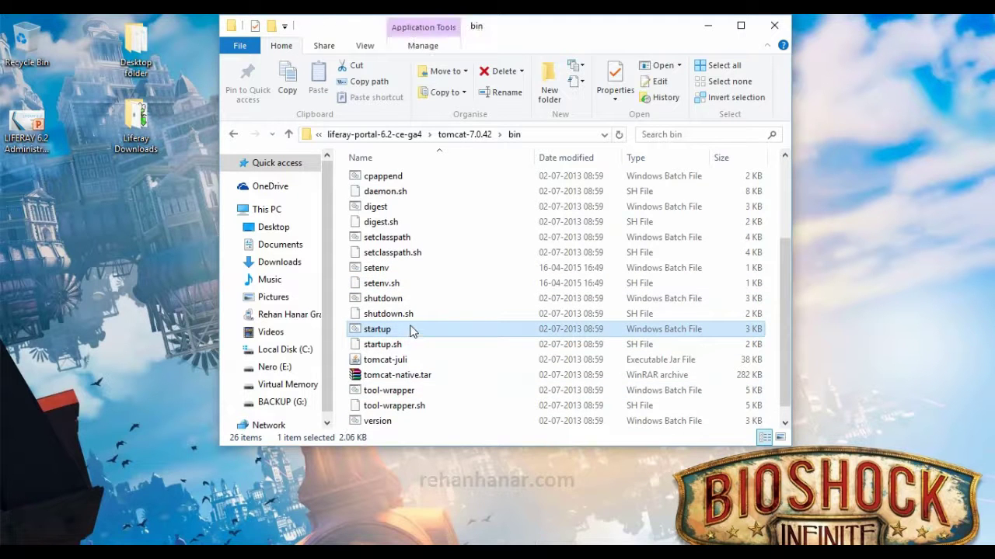
pyautogui.doubleClick(401, 332)
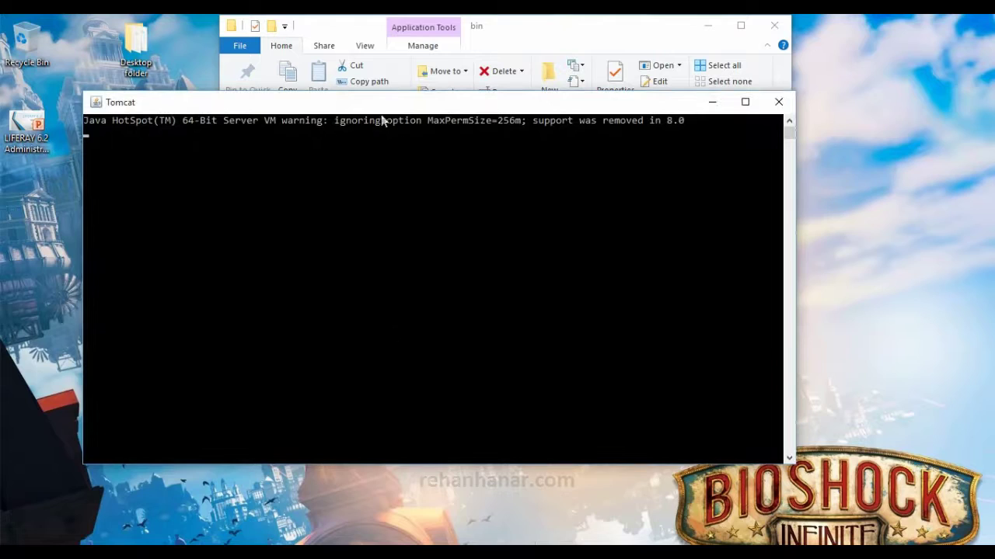
pyautogui.moveTo(375, 106); pyautogui.dragTo(414, 140)
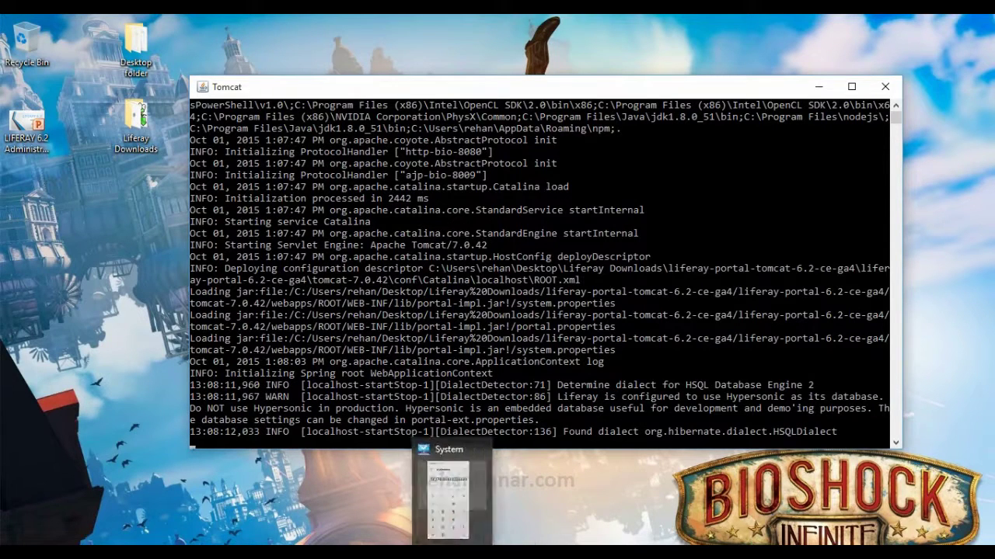
# Step: Review the JAVA_HOME and JRE_HOME system variables and the user PATH variable in the environment variables
pyautogui.click(645, 497)
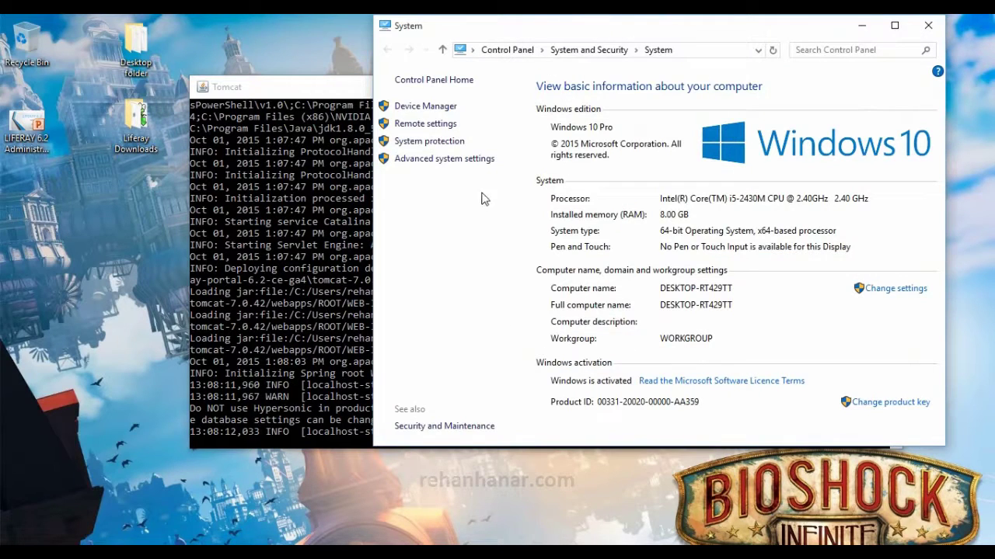
pyautogui.click(458, 159)
pyautogui.click(333, 394)
pyautogui.click(264, 356)
pyautogui.click(266, 367)
pyautogui.click(267, 378)
pyautogui.click(272, 368)
pyautogui.click(275, 379)
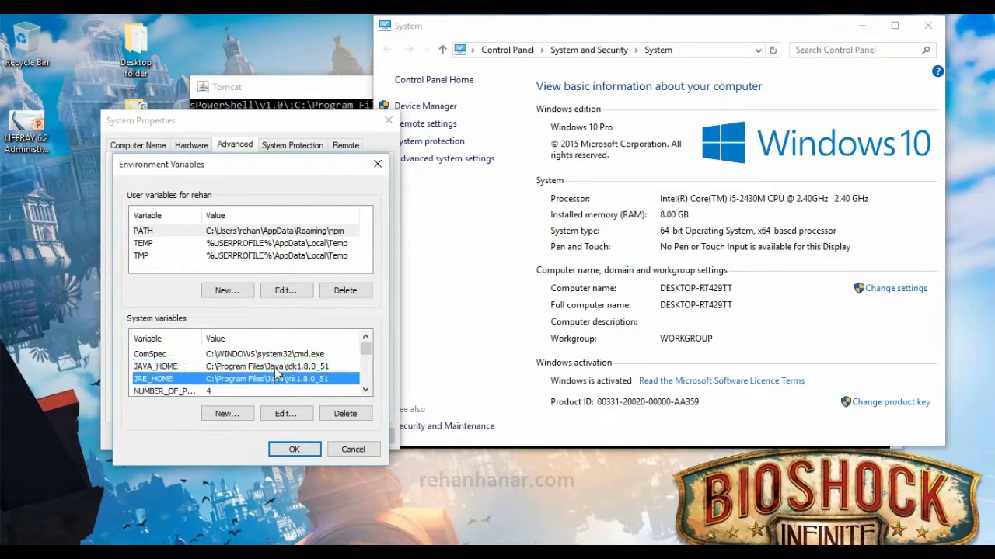
pyautogui.click(275, 369)
pyautogui.click(273, 233)
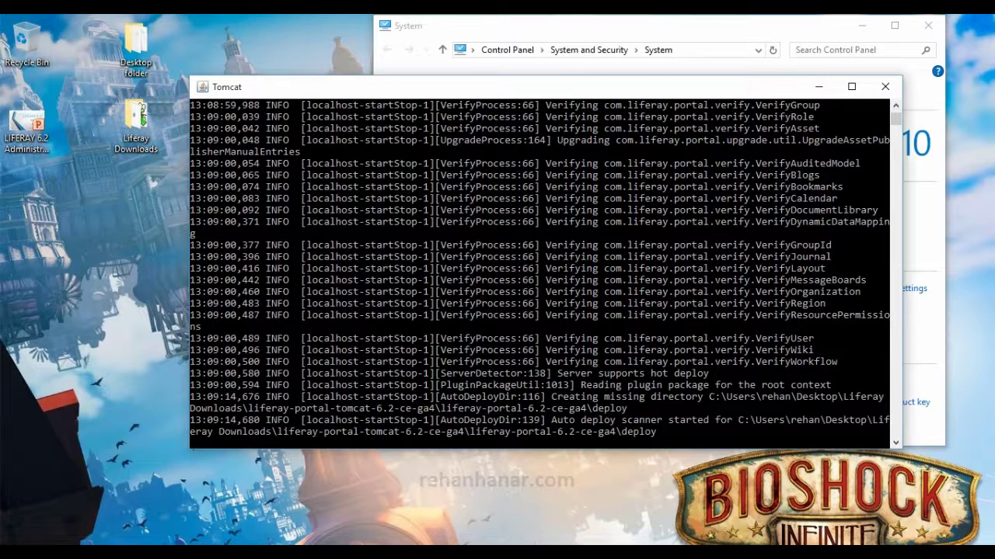
# Step: Check the system's performance and memory usage in Task Manager while Tomcat starts, then return to the Tomcat console
pyautogui.rightClick(655, 547)
pyautogui.click(682, 520)
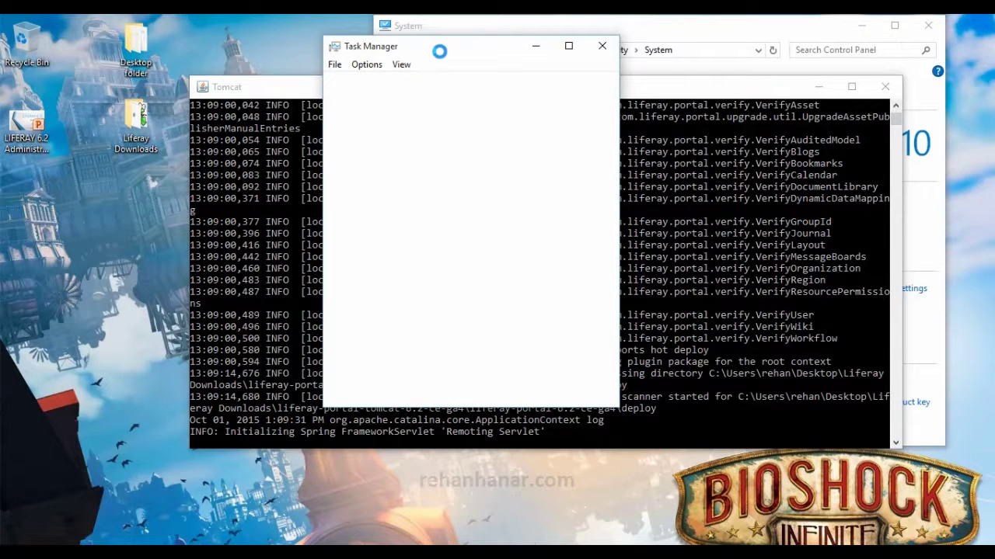
pyautogui.moveTo(440, 56); pyautogui.dragTo(650, 87)
pyautogui.click(606, 117)
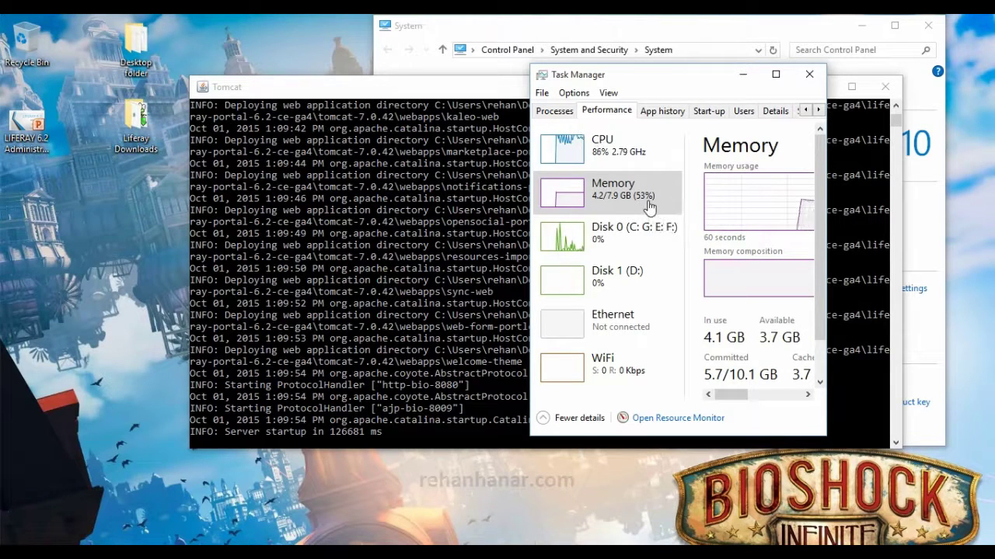
pyautogui.click(808, 74)
pyautogui.moveTo(596, 87); pyautogui.dragTo(625, 63)
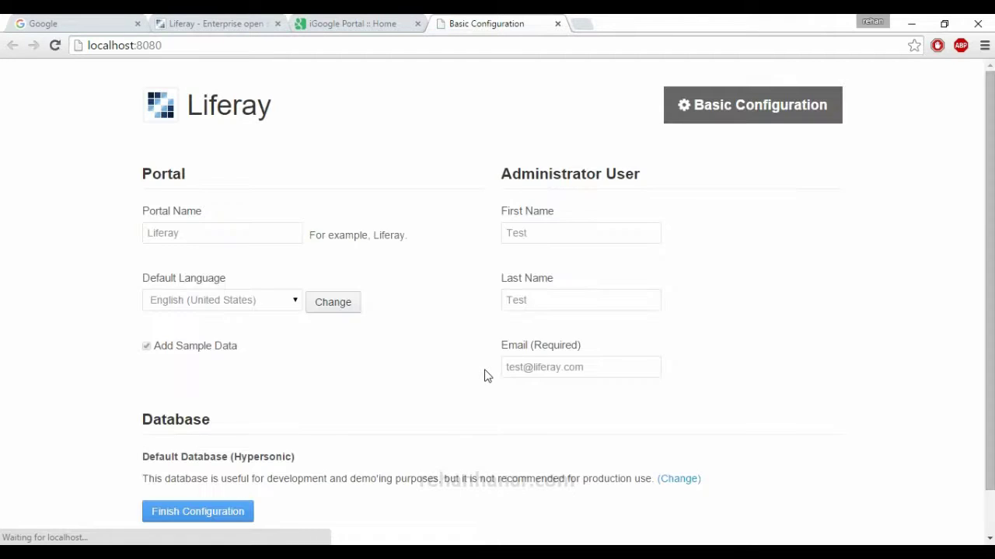
# Step: Review the portal, administrator user and database settings on Liferay's Basic Configuration page at localhost:8080 in the browser
pyautogui.scroll(-1, 334, 334)
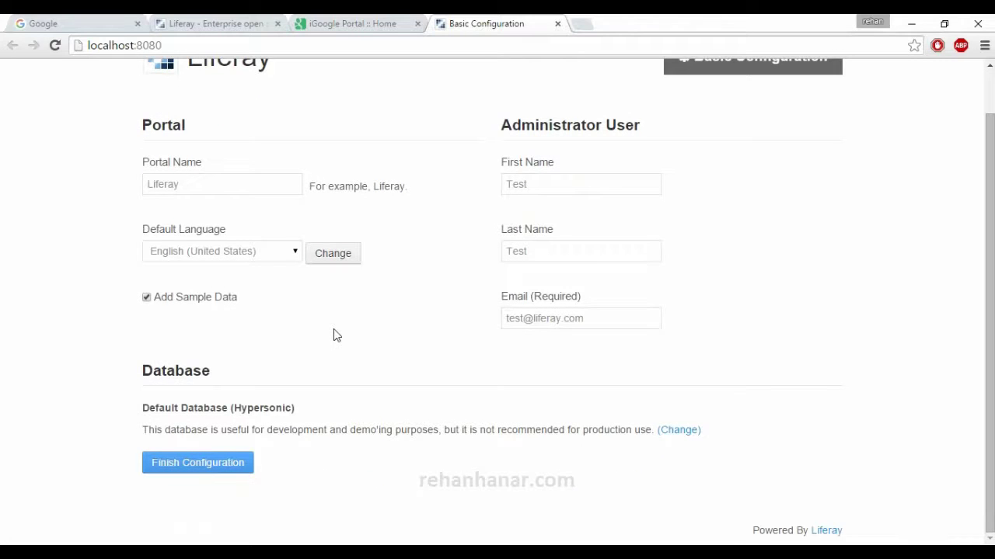
pyautogui.scroll(1, 336, 329)
pyautogui.scroll(-1, 339, 328)
pyautogui.scroll(1, 339, 329)
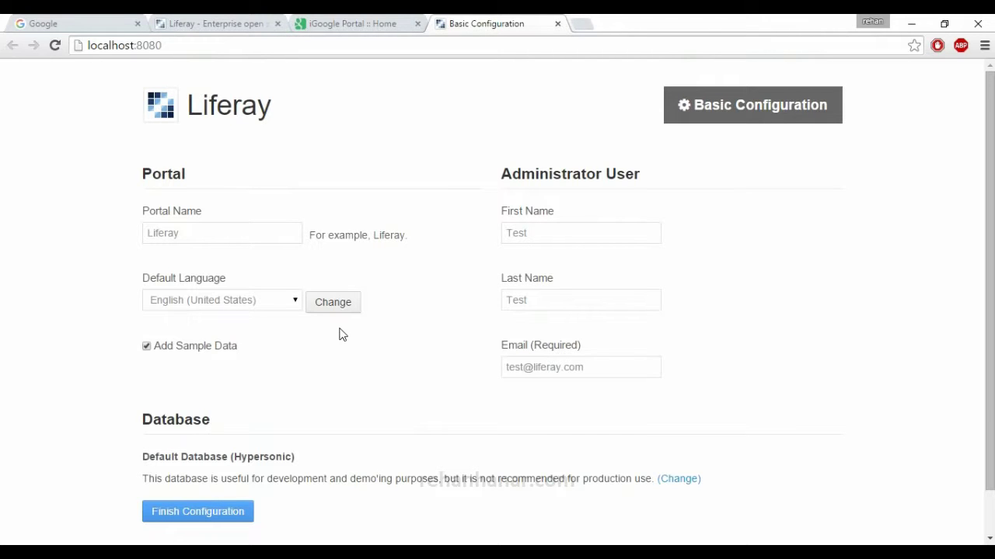
pyautogui.scroll(-1, 340, 334)
pyautogui.scroll(1, 340, 334)
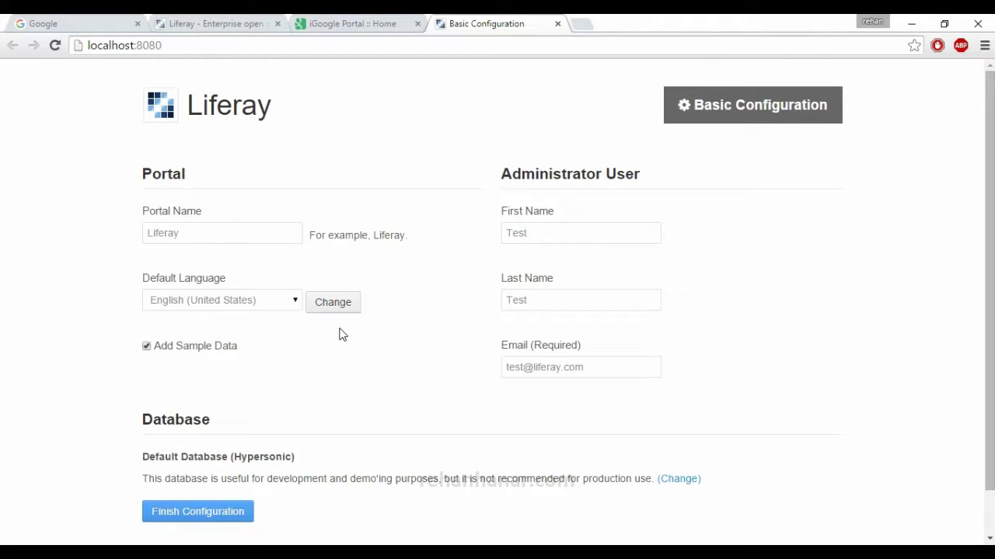